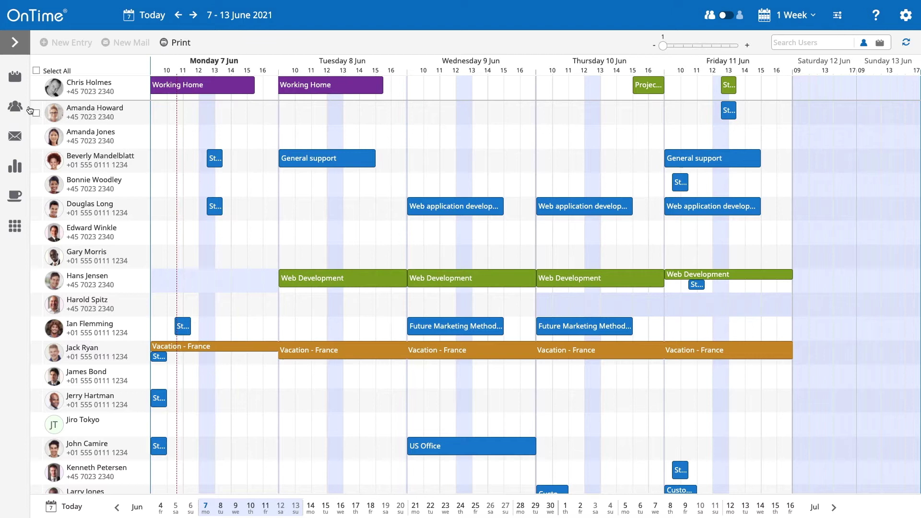
Browse the personal, shared and public calendar groups, show All Users from the public groups, and close the group list
{"action": "left_click", "coordinate": [19, 106]}
{"action": "left_click", "coordinate": [86, 72]}
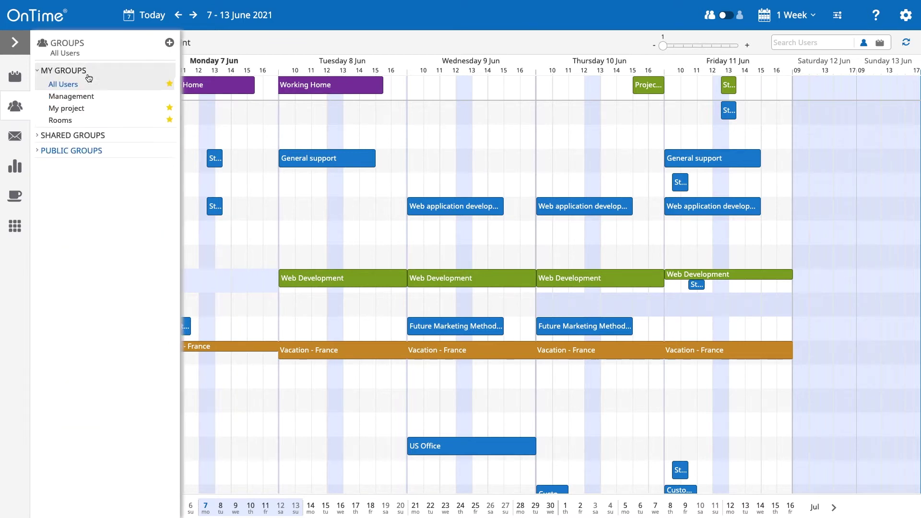
{"action": "left_click", "coordinate": [89, 76]}
{"action": "left_click", "coordinate": [89, 87]}
{"action": "left_click", "coordinate": [80, 126]}
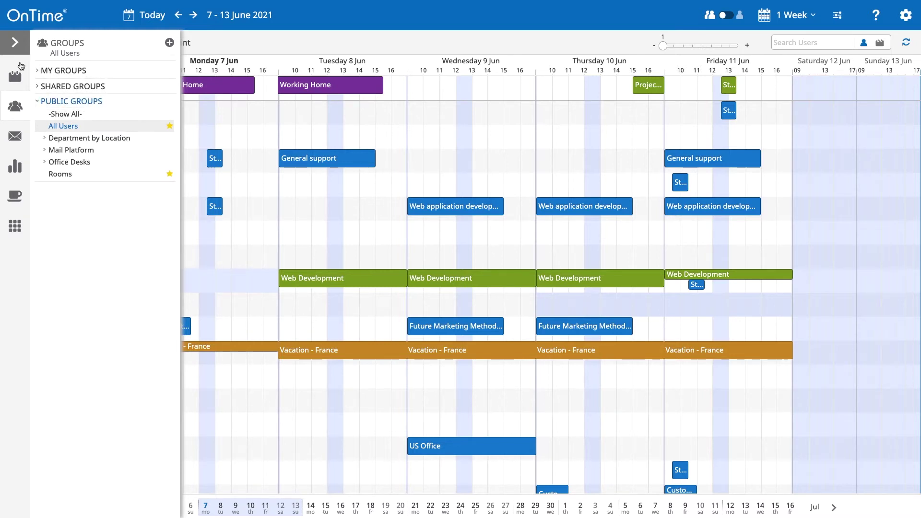
{"action": "left_click", "coordinate": [14, 106]}
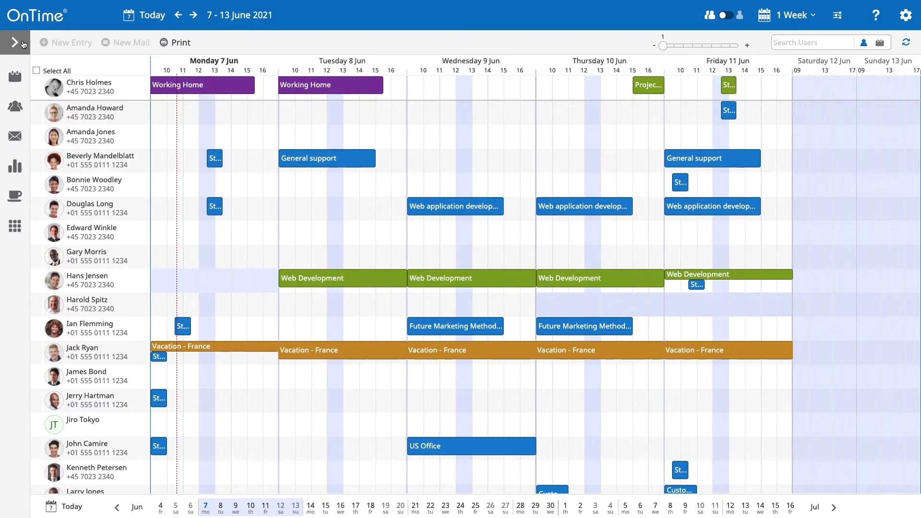
Expand the full sidebar, collapse and reopen it, and show the categories of the Main Set legend
{"action": "left_click", "coordinate": [23, 43]}
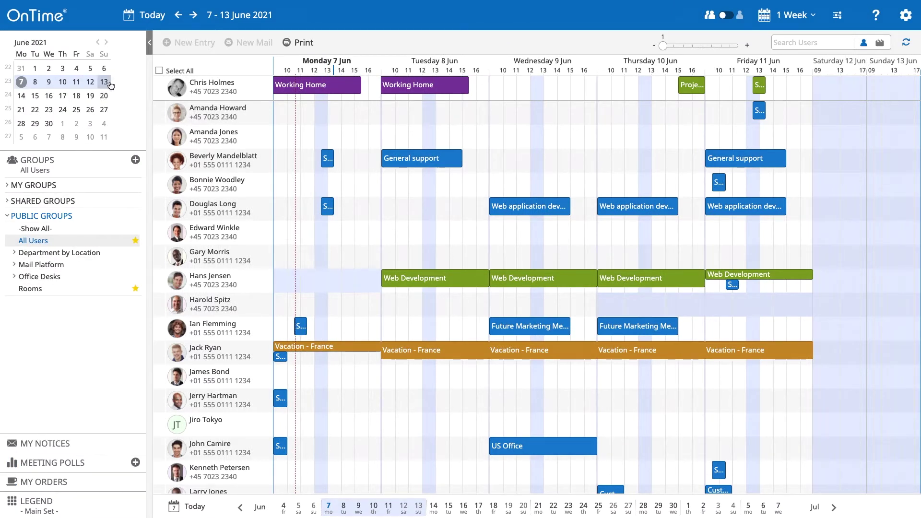
{"action": "left_click", "coordinate": [149, 43]}
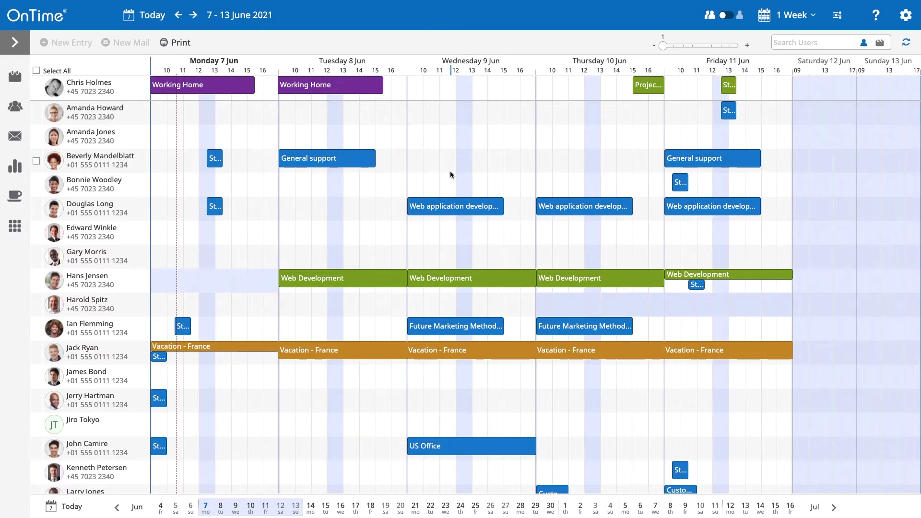
{"action": "left_click", "coordinate": [21, 42]}
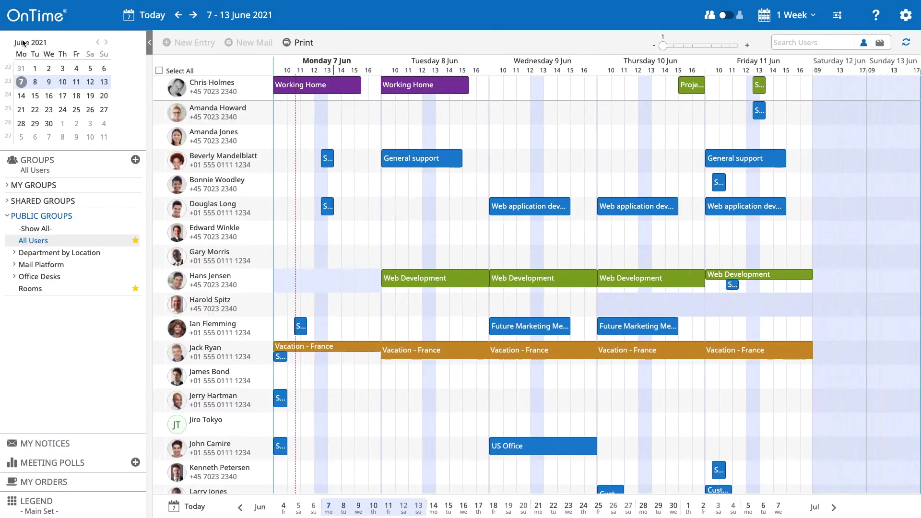
{"action": "left_click", "coordinate": [75, 507]}
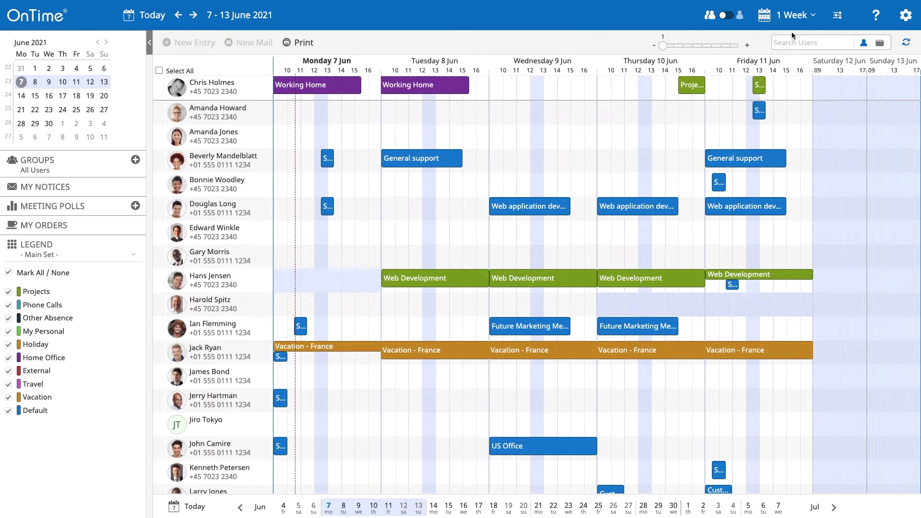
Switch to the individual calendar, view the second, third and first listed users' calendars, and return to the group calendar
{"action": "left_click", "coordinate": [733, 23]}
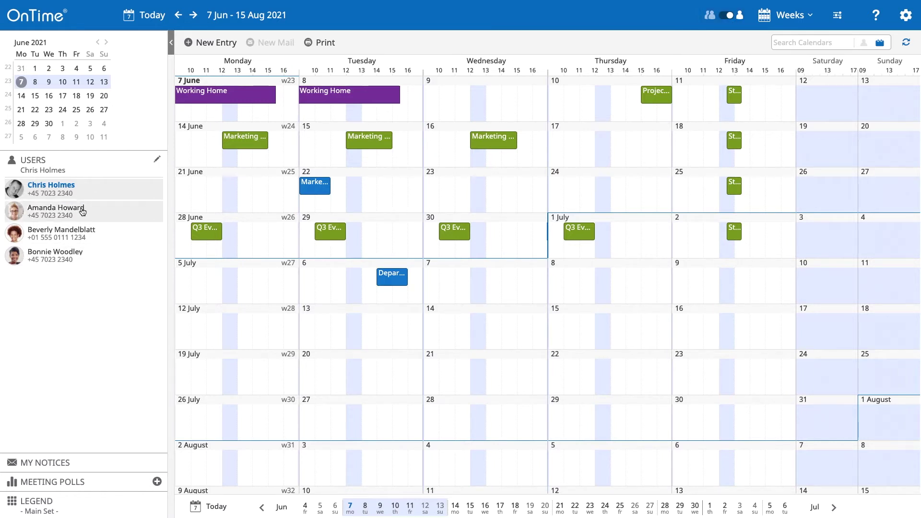
{"action": "left_click", "coordinate": [82, 211]}
{"action": "left_click", "coordinate": [83, 233]}
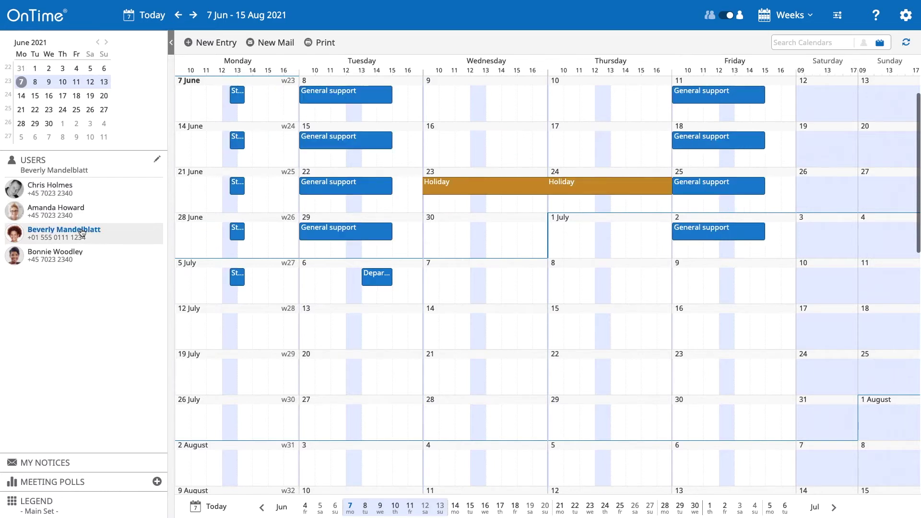
{"action": "left_click", "coordinate": [83, 195]}
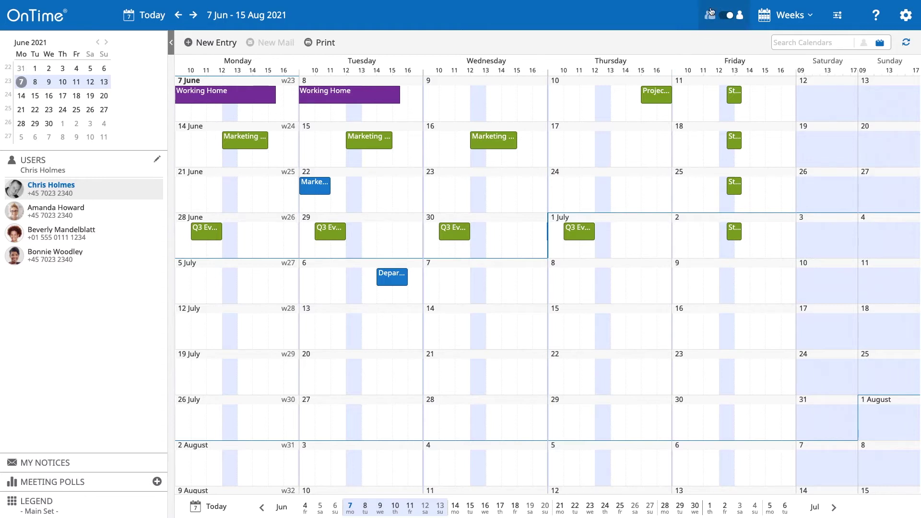
{"action": "left_click", "coordinate": [737, 25]}
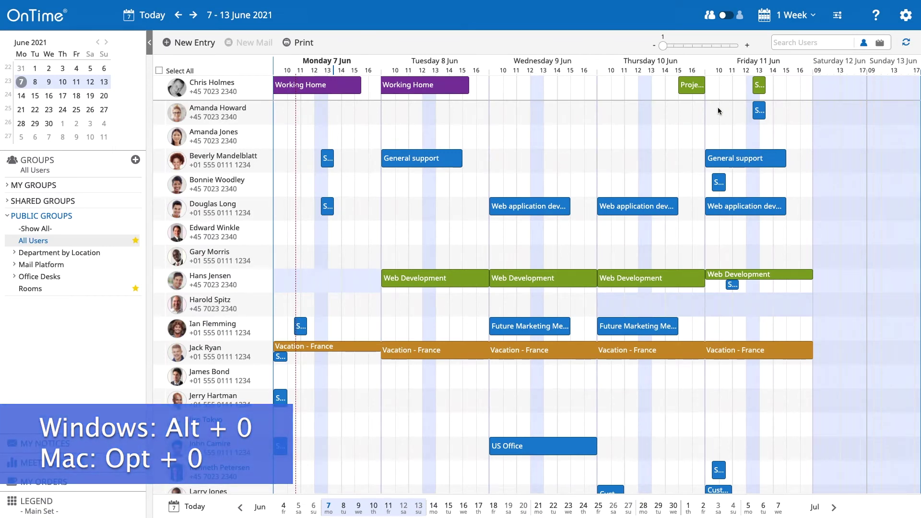
Switch the group calendar to the Days view and open its display settings
{"action": "left_click", "coordinate": [791, 22]}
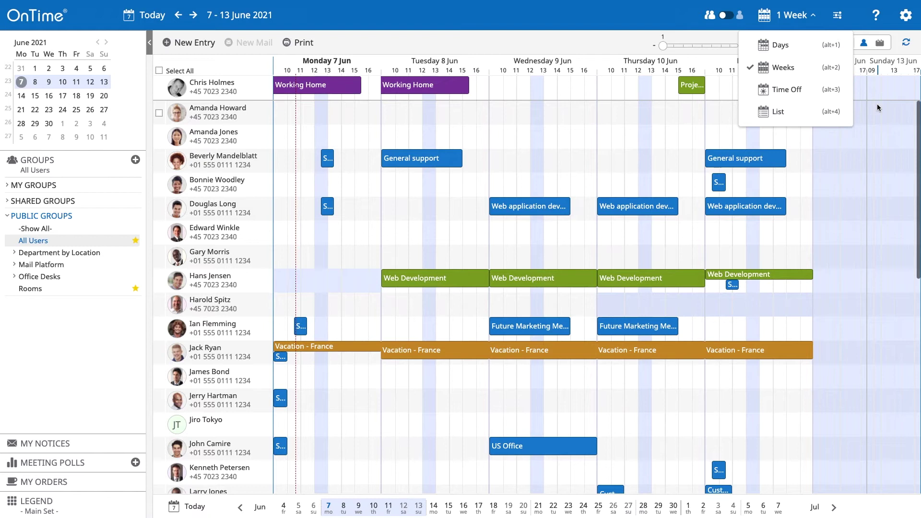
{"action": "left_click", "coordinate": [813, 50]}
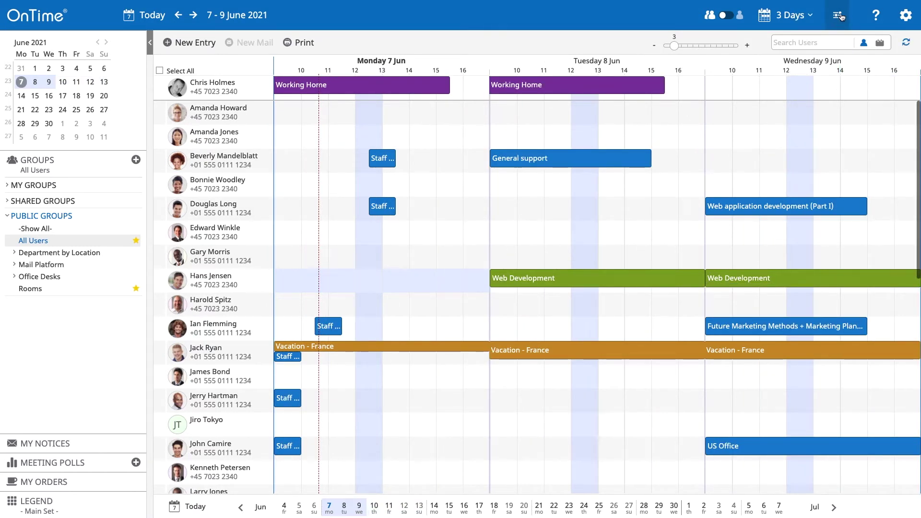
{"action": "left_click", "coordinate": [840, 16]}
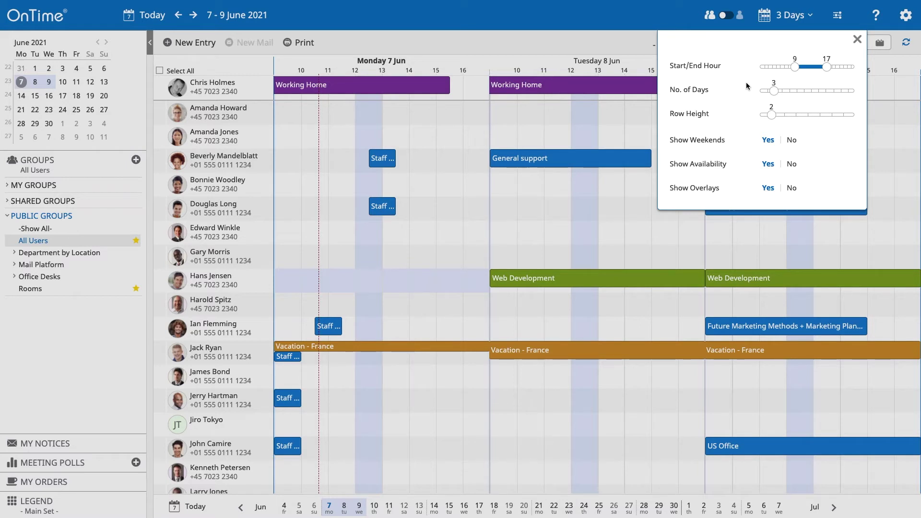
Try row height 1 and hidden availability, restore row height 2 and shown availability, and close the display settings
{"action": "left_click_drag", "start_coordinate": [773, 91], "coordinate": [761, 118]}
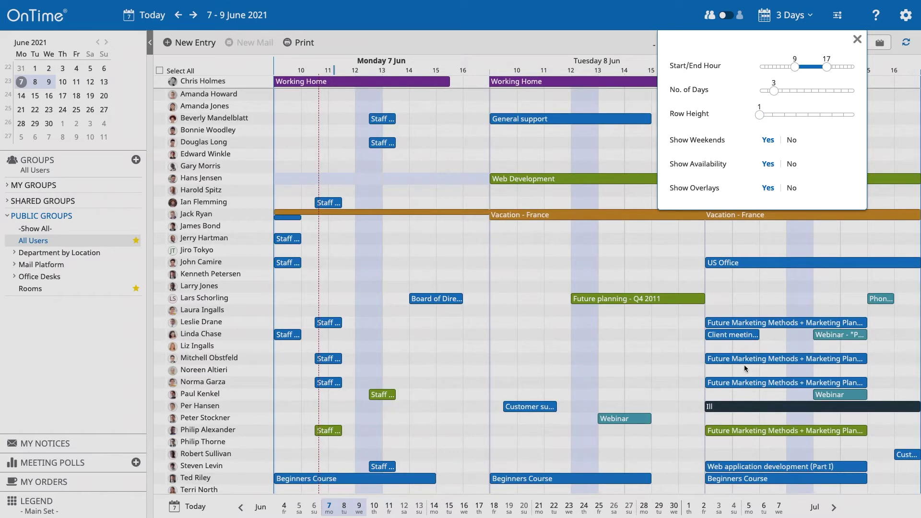
{"action": "left_click_drag", "start_coordinate": [767, 115], "coordinate": [773, 120]}
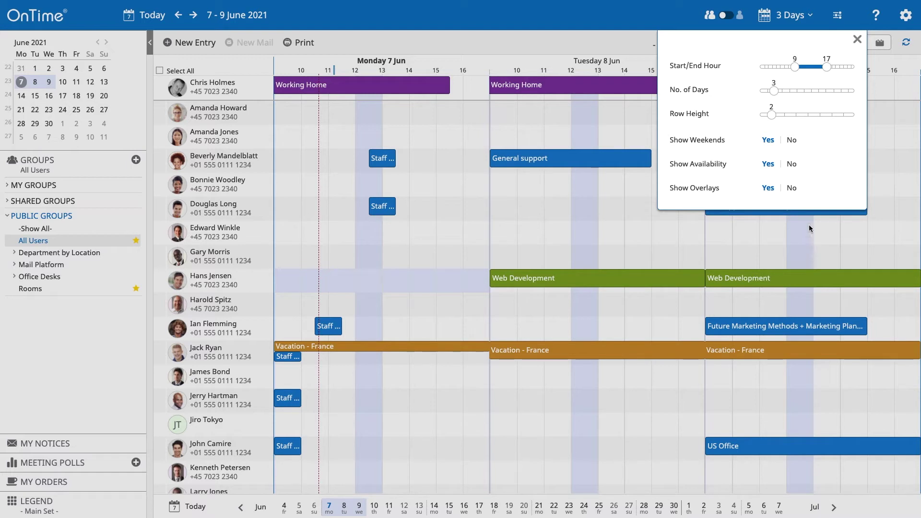
{"action": "left_click", "coordinate": [789, 165]}
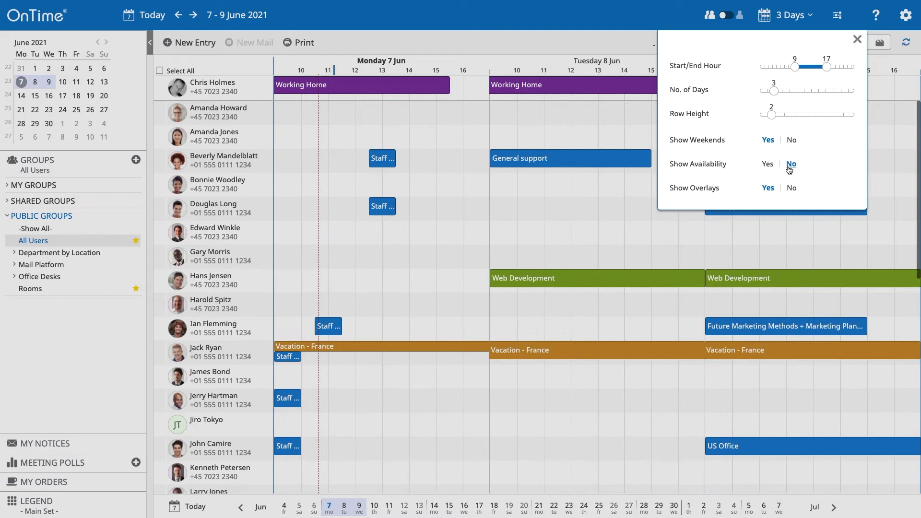
{"action": "left_click", "coordinate": [767, 165]}
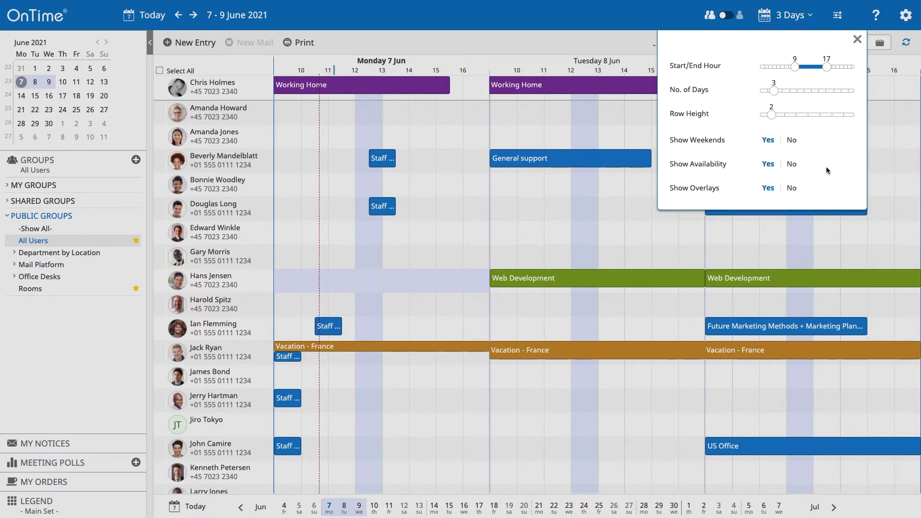
{"action": "left_click", "coordinate": [882, 136]}
Switch the group calendar to the Weeks view and hide weekends in its display settings
{"action": "left_click", "coordinate": [778, 17]}
{"action": "left_click", "coordinate": [780, 71]}
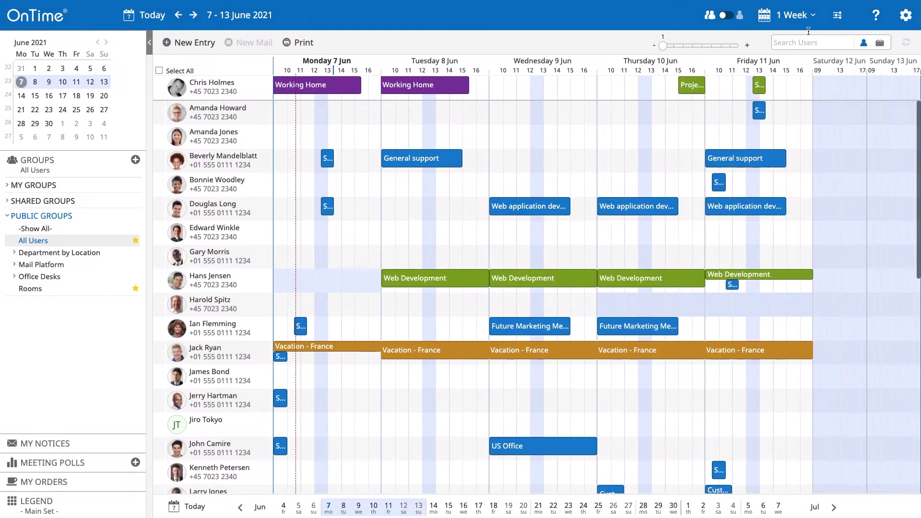
{"action": "left_click", "coordinate": [830, 21]}
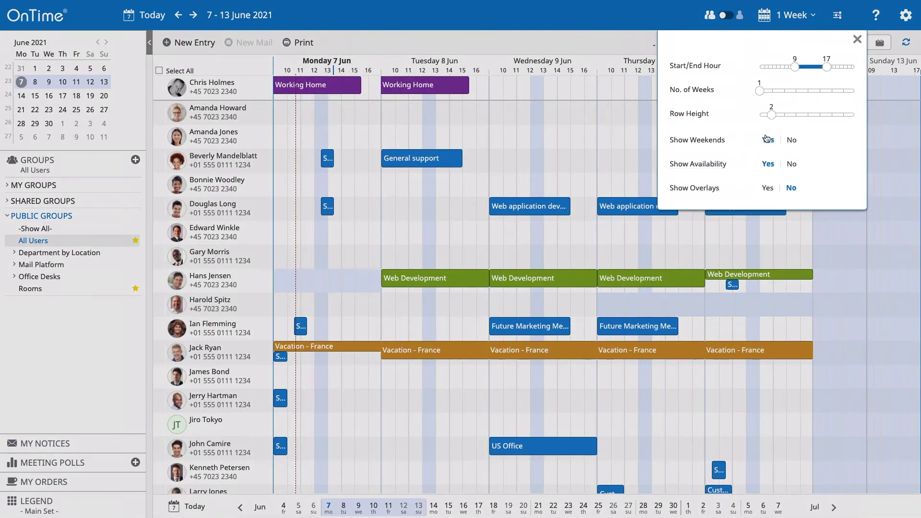
{"action": "left_click", "coordinate": [790, 140]}
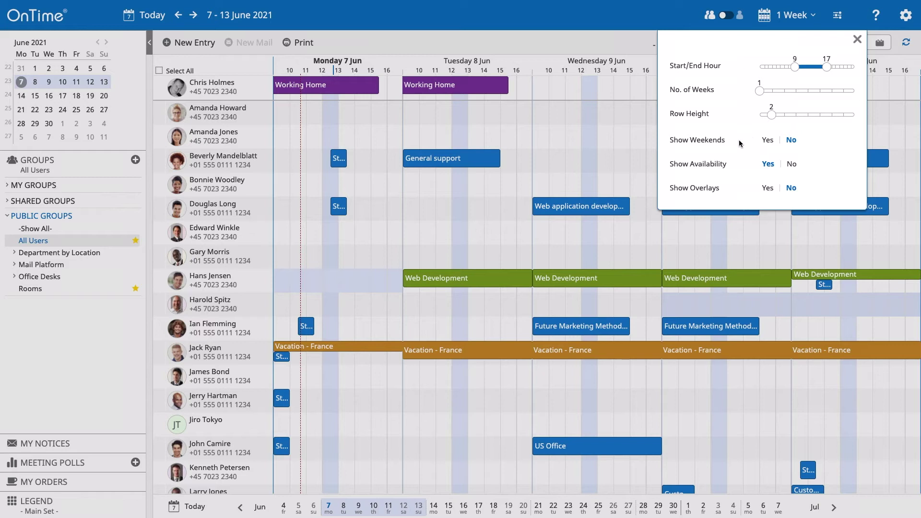
{"action": "left_click", "coordinate": [882, 125]}
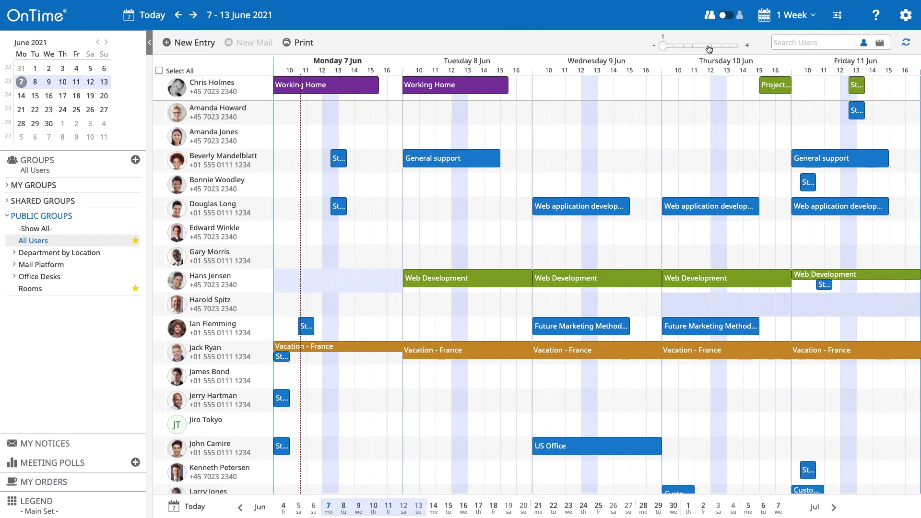
Extend the calendar to 3 weeks, and enlarge Wednesday 16 June and Monday 14 June in turn, restoring the overview each time
{"action": "left_click_drag", "start_coordinate": [664, 46], "coordinate": [681, 50]}
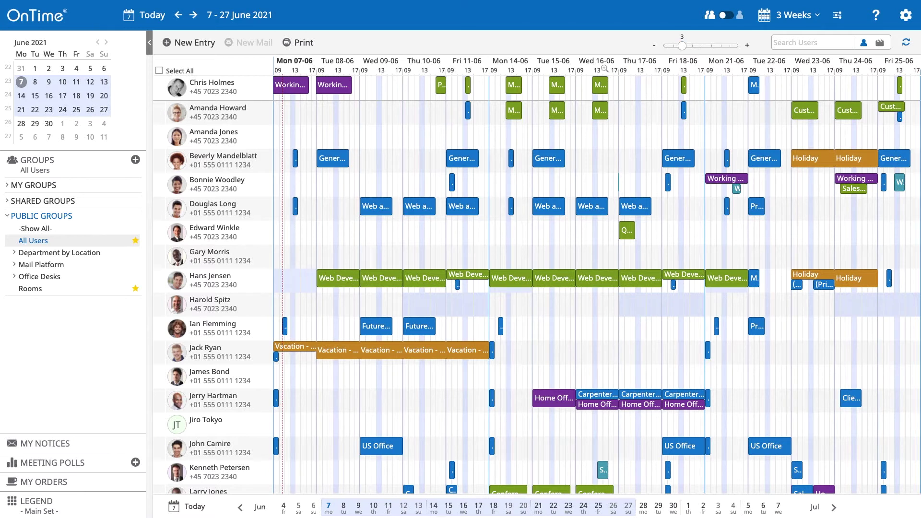
{"action": "left_click", "coordinate": [598, 61]}
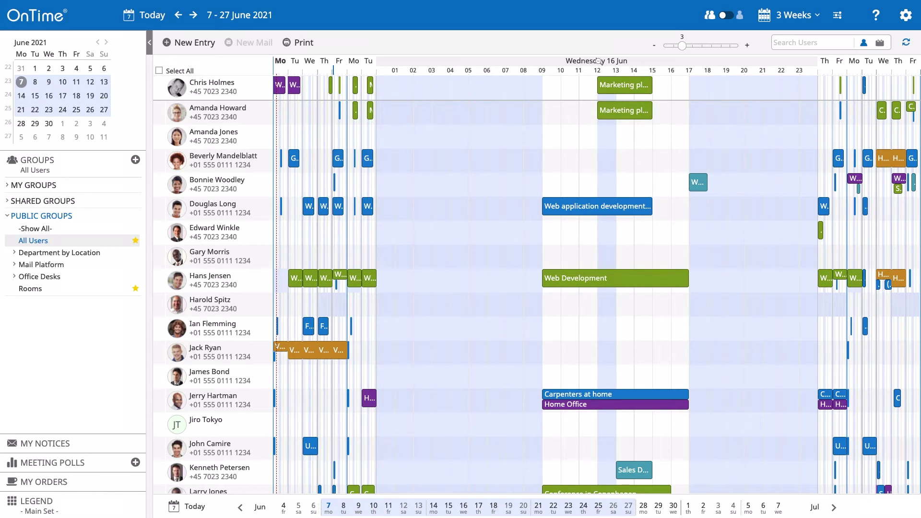
{"action": "left_click", "coordinate": [598, 61]}
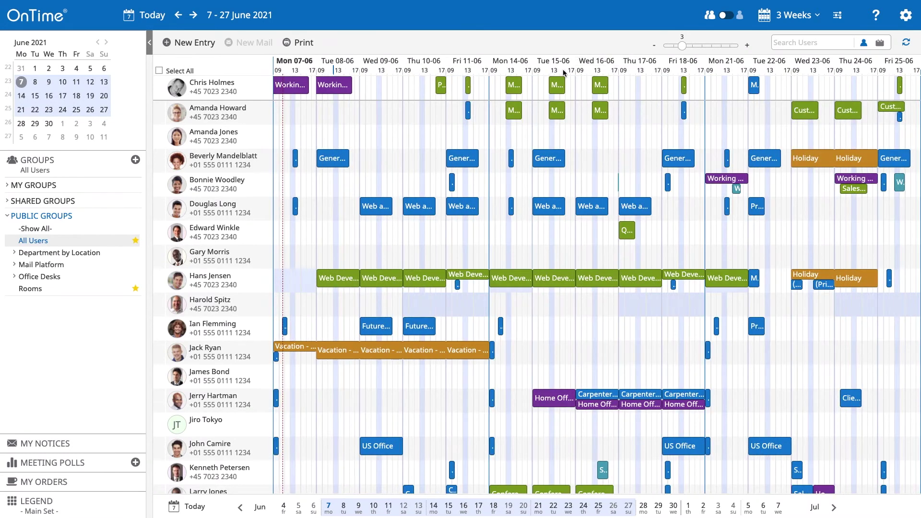
{"action": "left_click", "coordinate": [517, 61]}
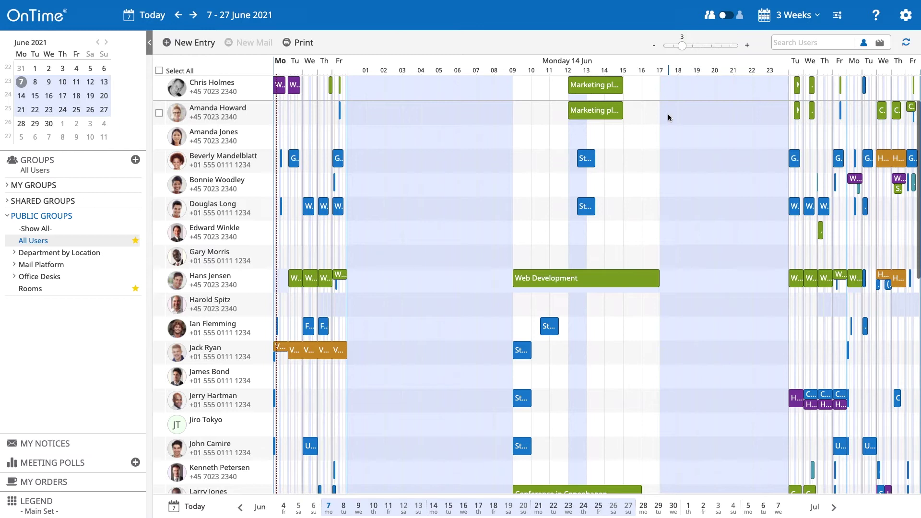
{"action": "left_click", "coordinate": [637, 62]}
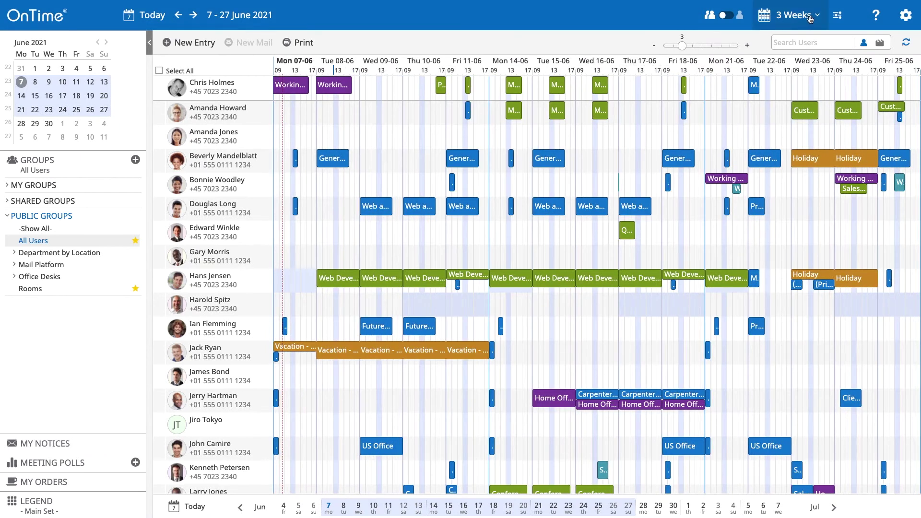
Show the group's Time Off overview and switch the calendar to the List view
{"action": "left_click", "coordinate": [809, 19]}
{"action": "left_click", "coordinate": [789, 89]}
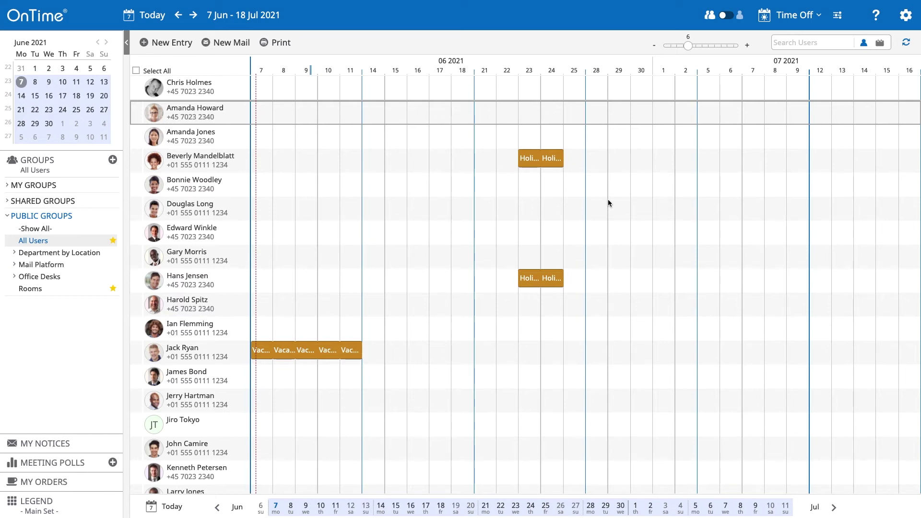
{"action": "left_click", "coordinate": [791, 15]}
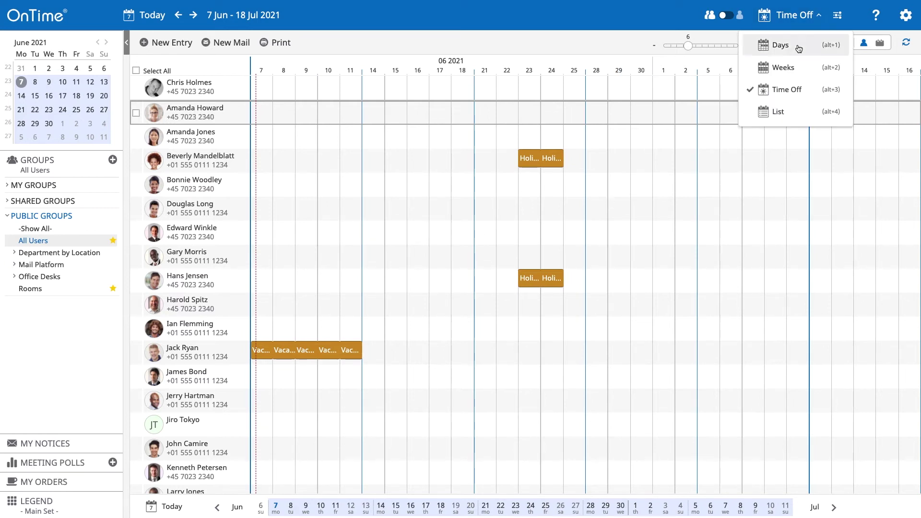
{"action": "left_click", "coordinate": [783, 112]}
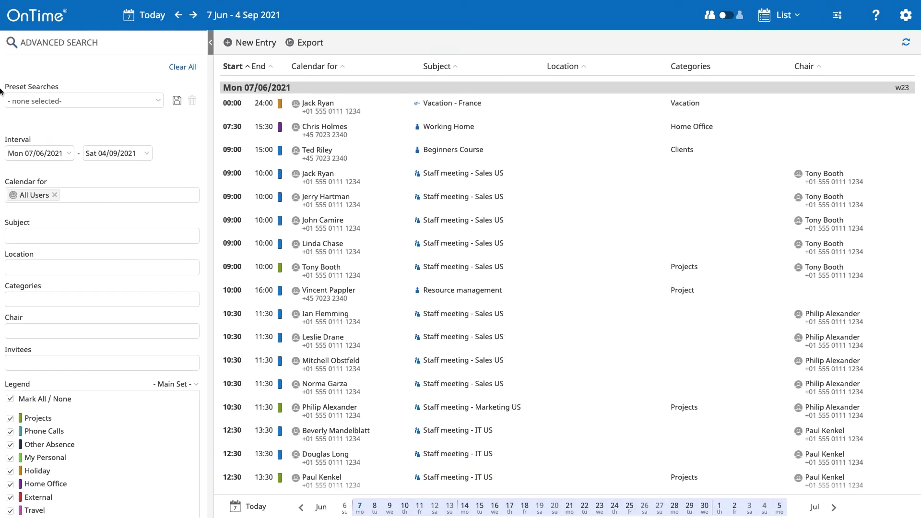
Examine the preset searches, advanced search filters and listed entries, and switch the calendar to the Days view
{"action": "left_click", "coordinate": [149, 102]}
{"action": "left_click", "coordinate": [148, 102]}
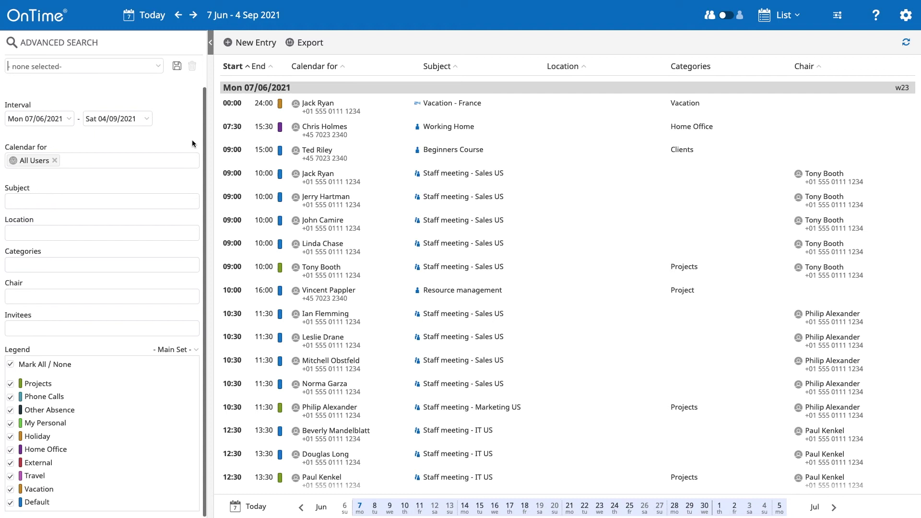
{"action": "scroll", "coordinate": [416, 245], "scroll_direction": "down", "scroll_amount": 5}
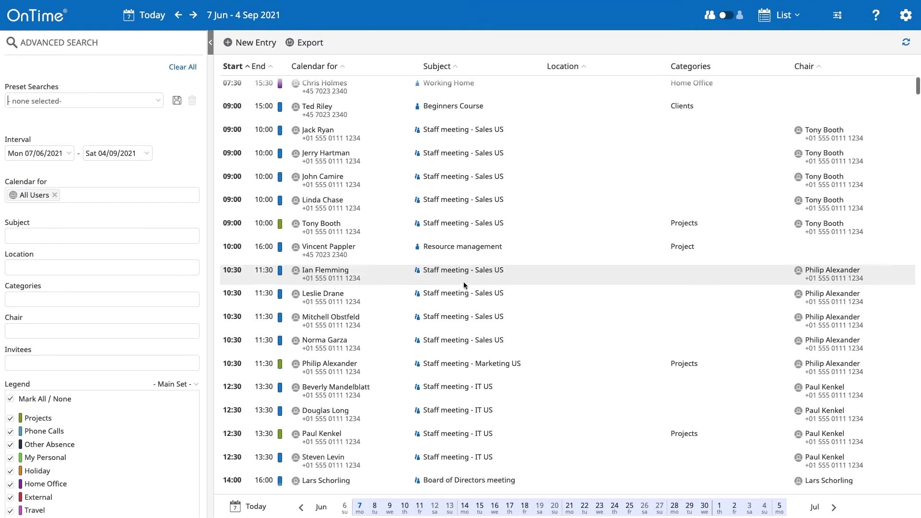
{"action": "scroll", "coordinate": [464, 285], "scroll_direction": "up", "scroll_amount": 5}
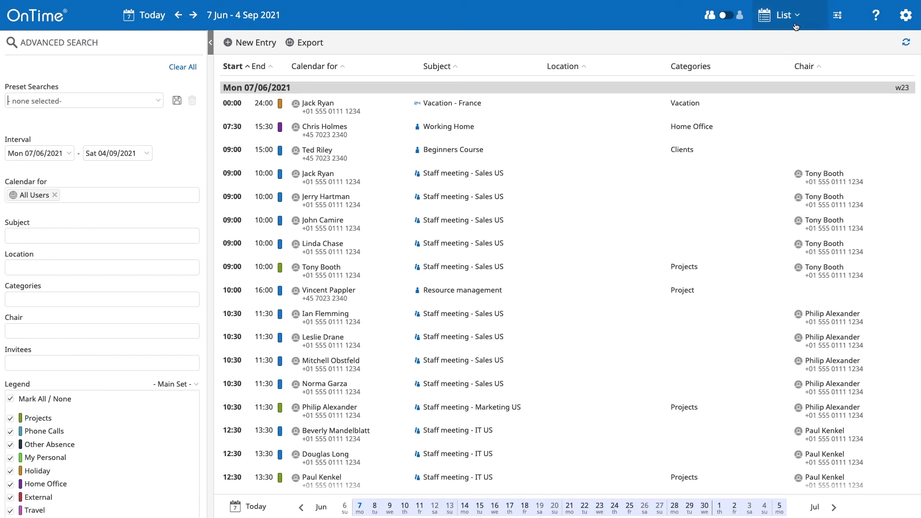
{"action": "left_click", "coordinate": [783, 15]}
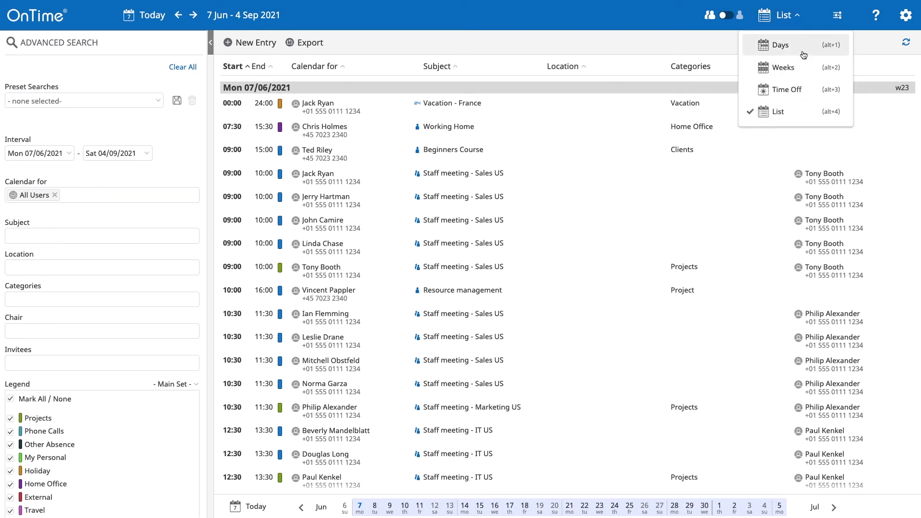
{"action": "left_click", "coordinate": [829, 51]}
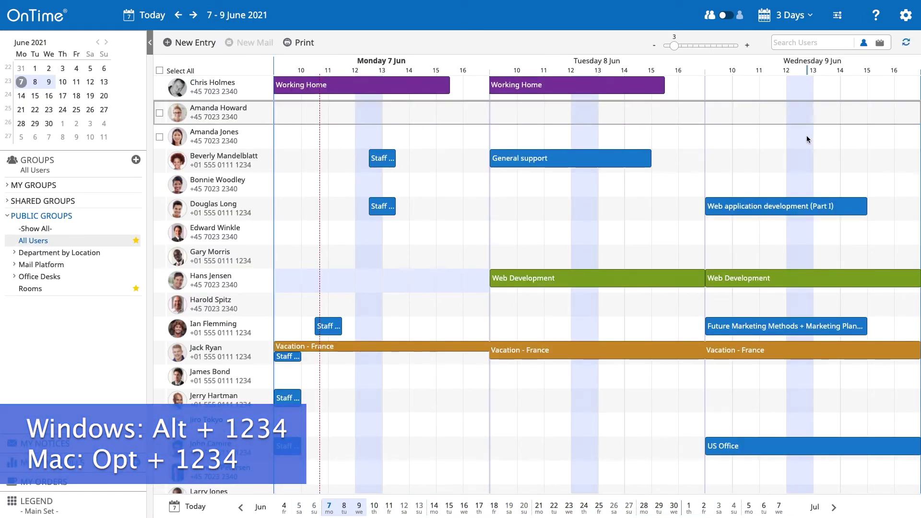
Show the calendar's Weeks view and return to Days, and shift the displayed period one day forward and back twice
{"action": "key", "text": "alt+2"}
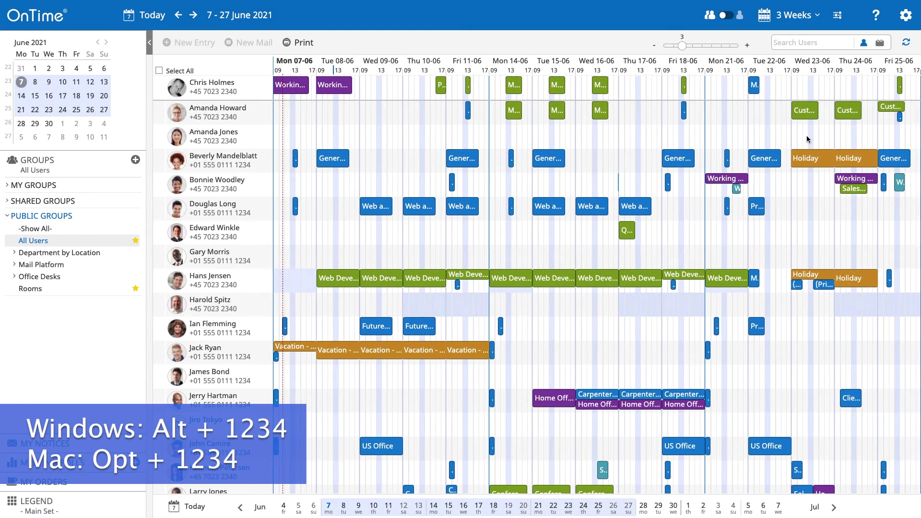
{"action": "key", "text": "alt+1"}
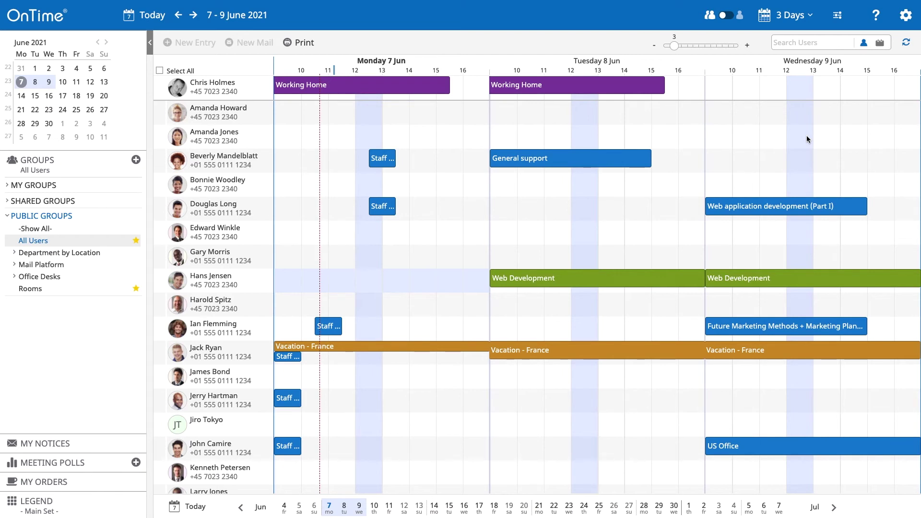
{"action": "key", "text": "alt+Right"}
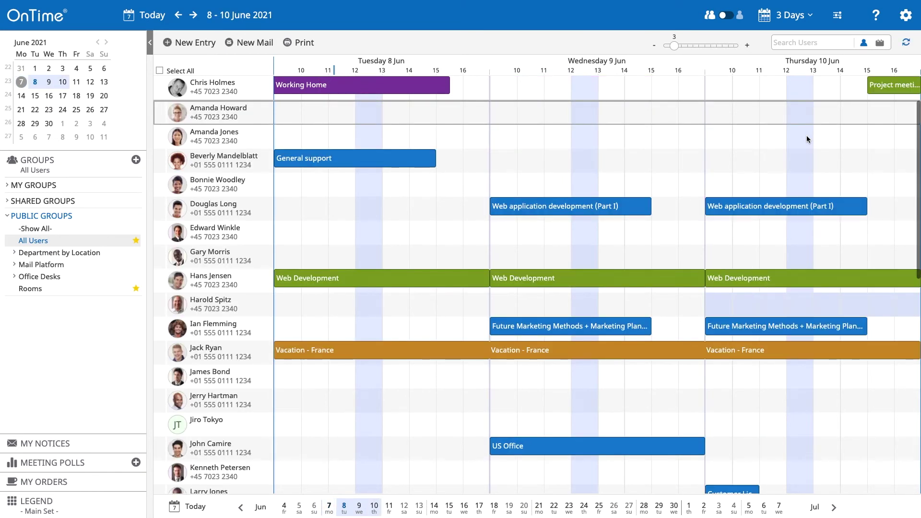
{"action": "key", "text": "alt+Left"}
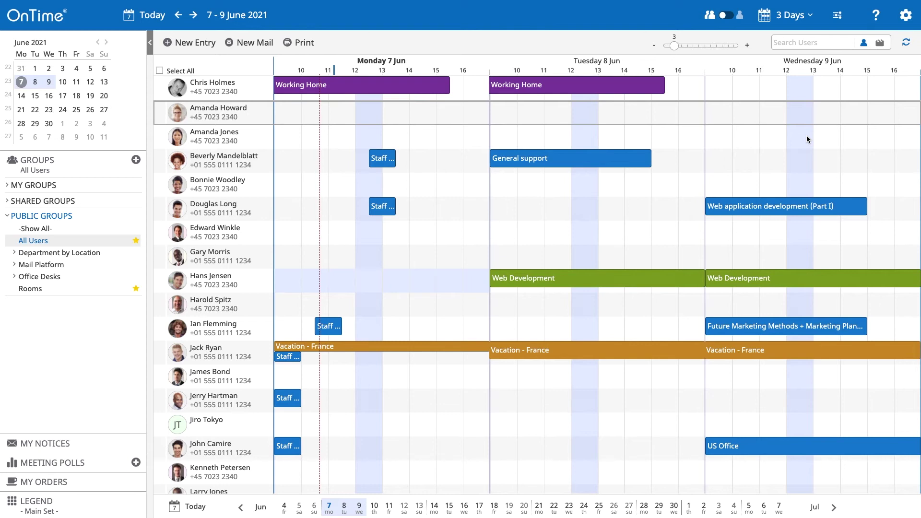
{"action": "left_click", "coordinate": [192, 18]}
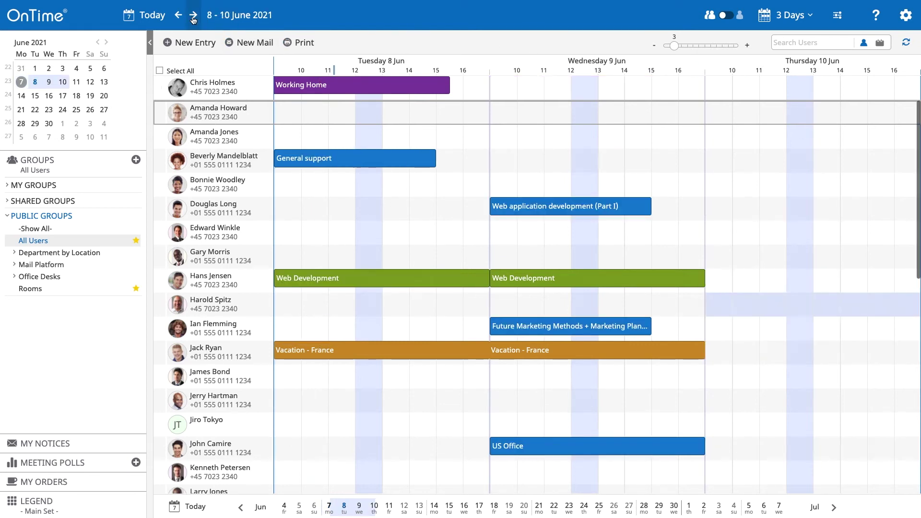
{"action": "left_click", "coordinate": [180, 20]}
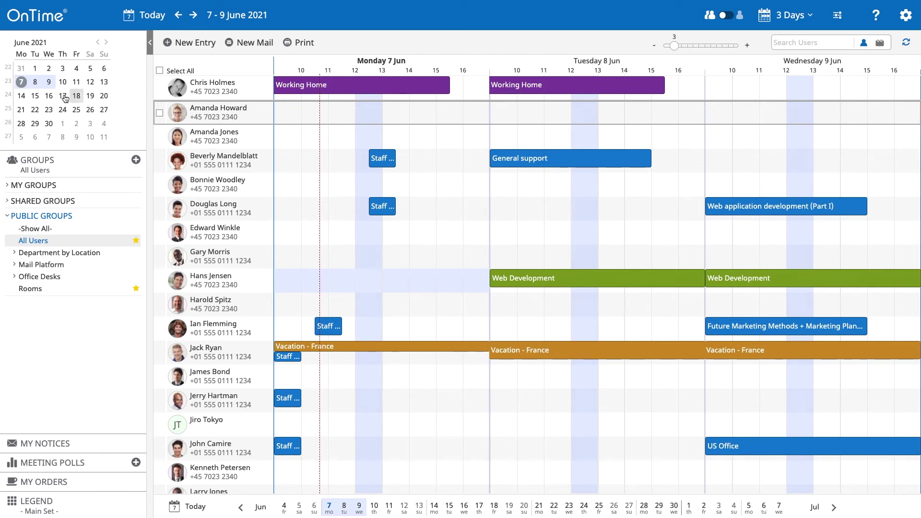
Display the days starting on 16 July 2021 from the month overview, and return the calendar to today
{"action": "left_click", "coordinate": [106, 43]}
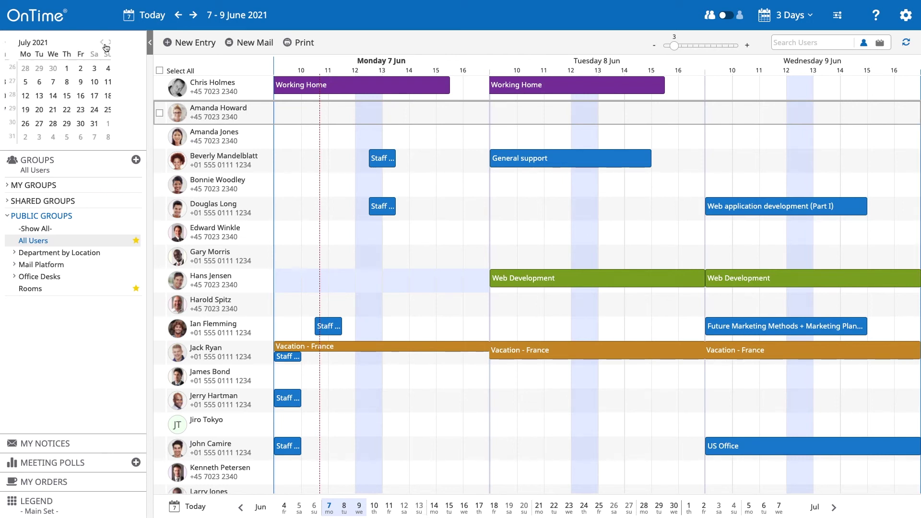
{"action": "left_click", "coordinate": [72, 98]}
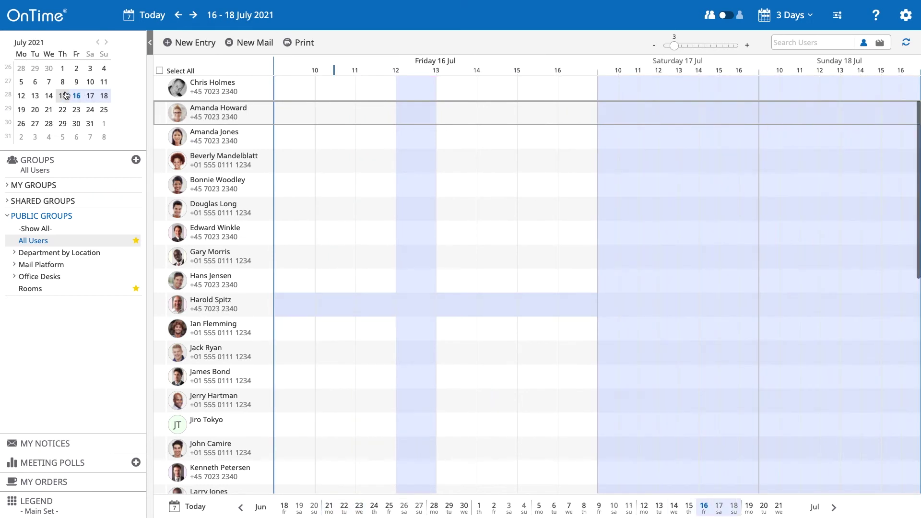
{"action": "left_click", "coordinate": [153, 22]}
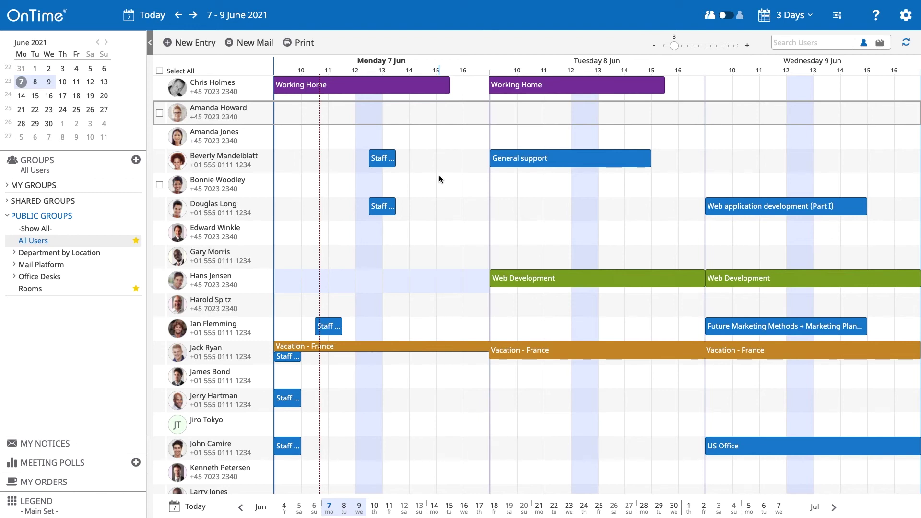
Select the users with the General support, Web Development and Future Marketing Methods entries, and remove the priority from the calendar owner
{"action": "left_click", "coordinate": [160, 162]}
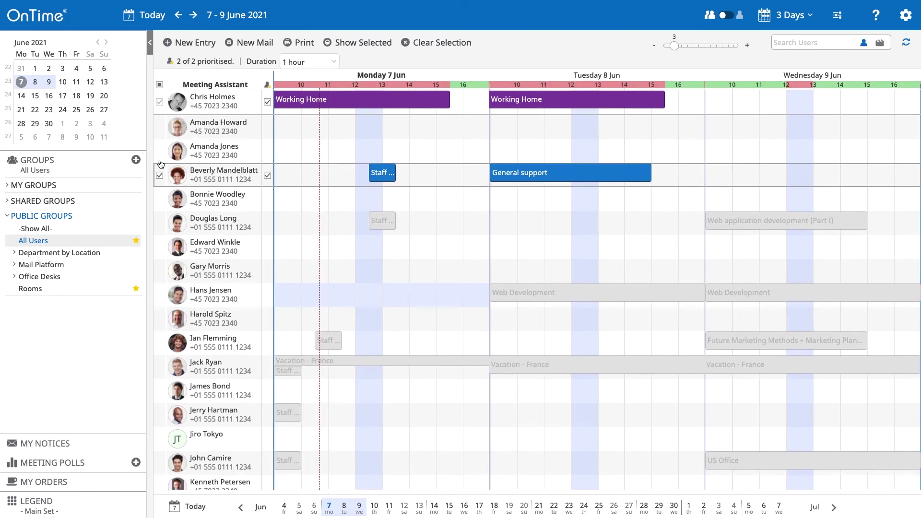
{"action": "left_click", "coordinate": [159, 298]}
{"action": "left_click", "coordinate": [160, 346]}
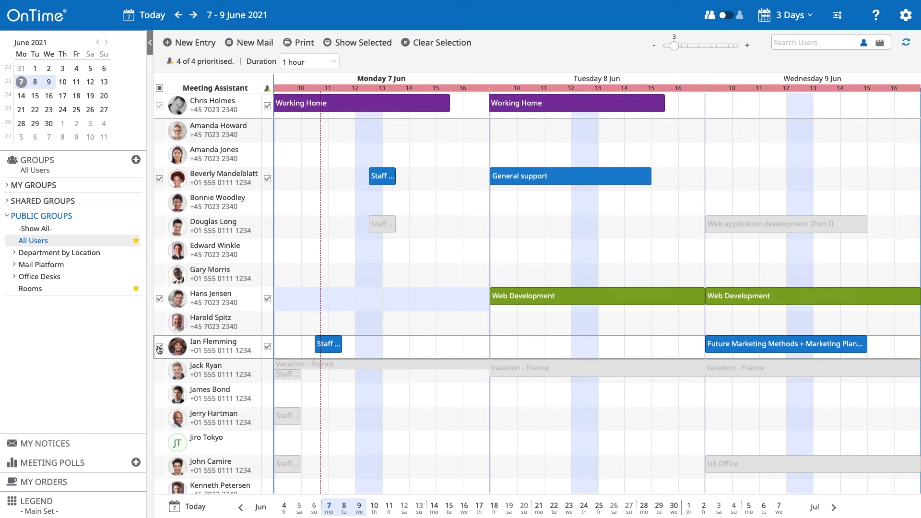
{"action": "left_click", "coordinate": [268, 106]}
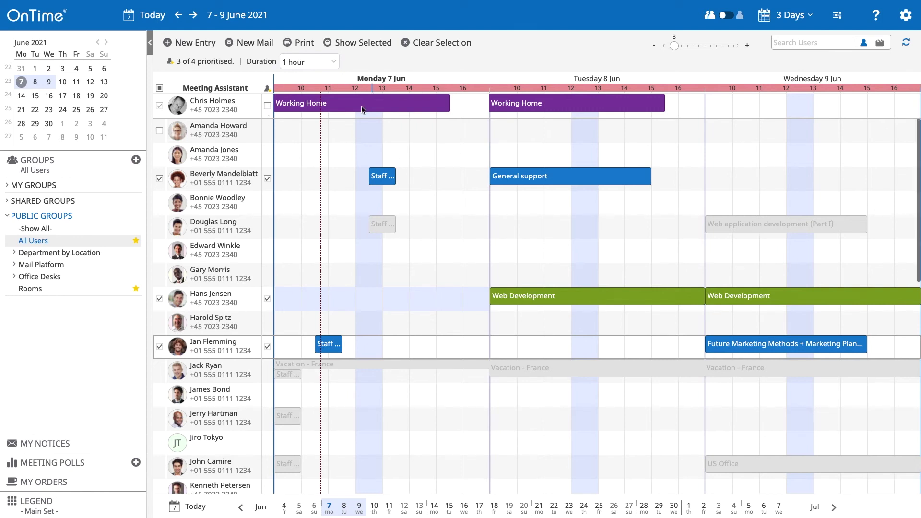
Open the print settings for the selected users, check the start date, and set the end date to Fri 11/06/2021
{"action": "left_click", "coordinate": [299, 43]}
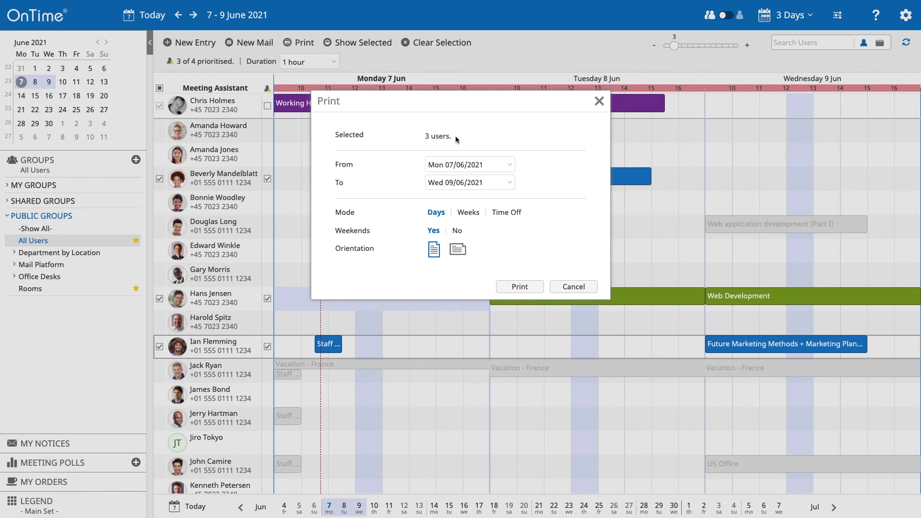
{"action": "left_click", "coordinate": [509, 169]}
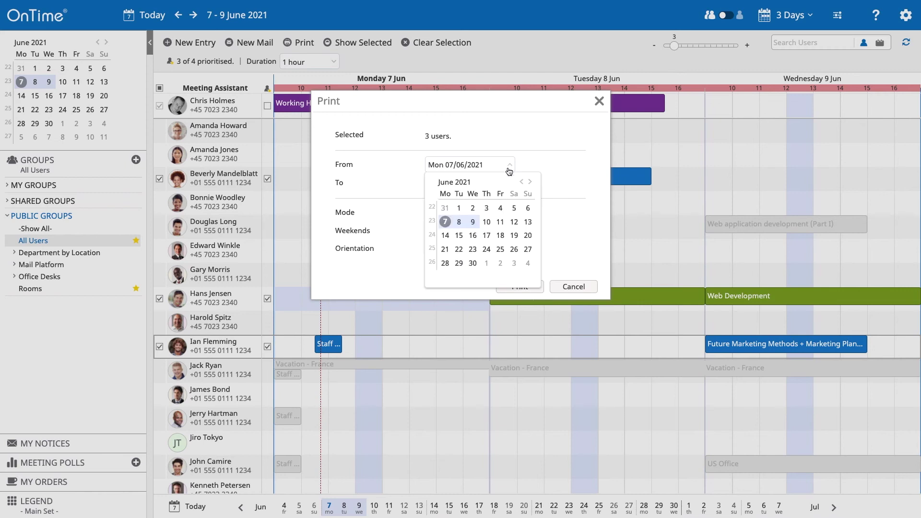
{"action": "left_click", "coordinate": [508, 168]}
{"action": "left_click", "coordinate": [508, 183]}
{"action": "left_click", "coordinate": [509, 184]}
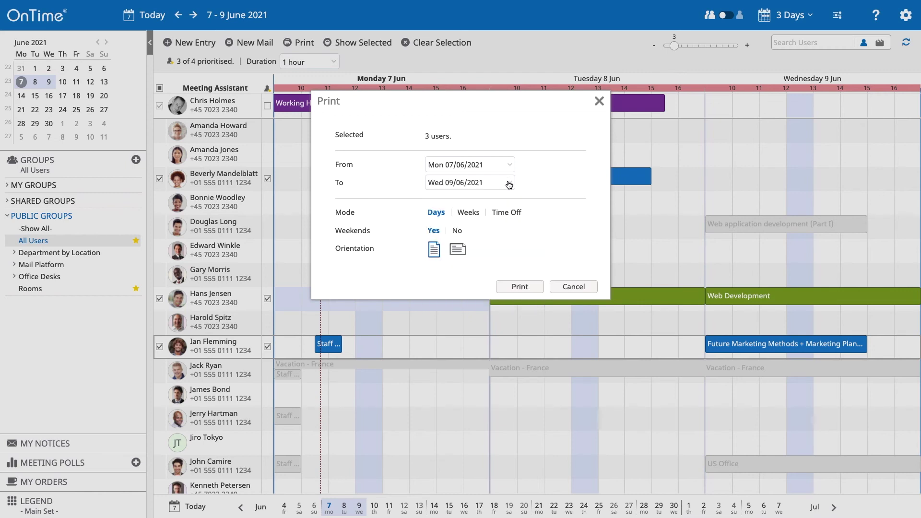
{"action": "left_click", "coordinate": [510, 185]}
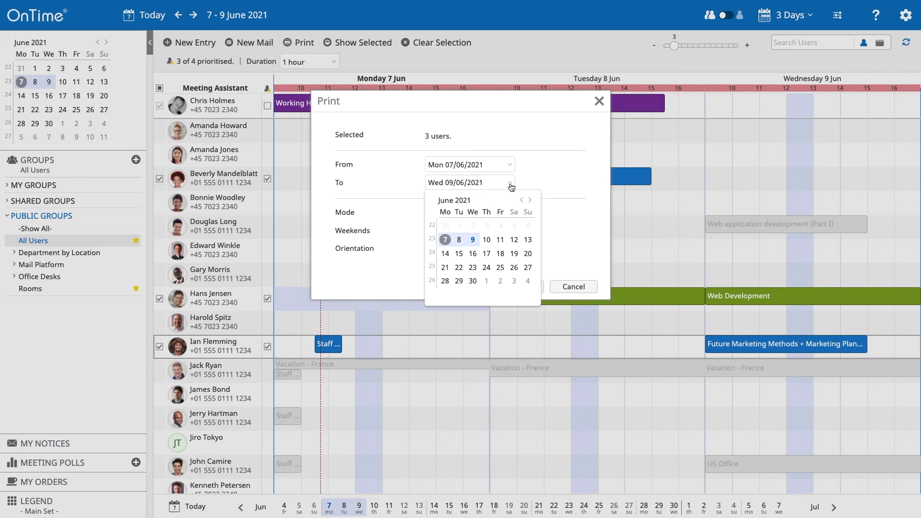
{"action": "left_click", "coordinate": [502, 238]}
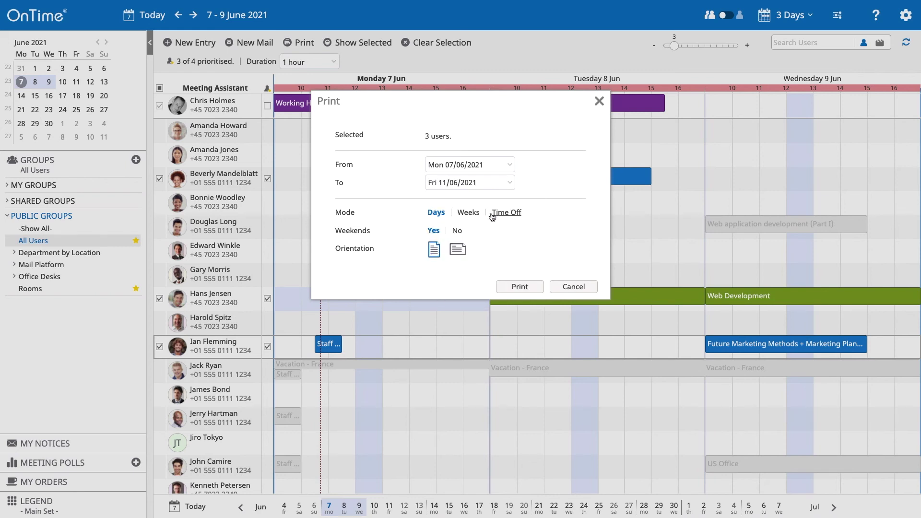
Print the selected calendars in Weeks mode without weekends in landscape orientation, and clear the user selection
{"action": "left_click", "coordinate": [468, 216]}
{"action": "left_click", "coordinate": [459, 233]}
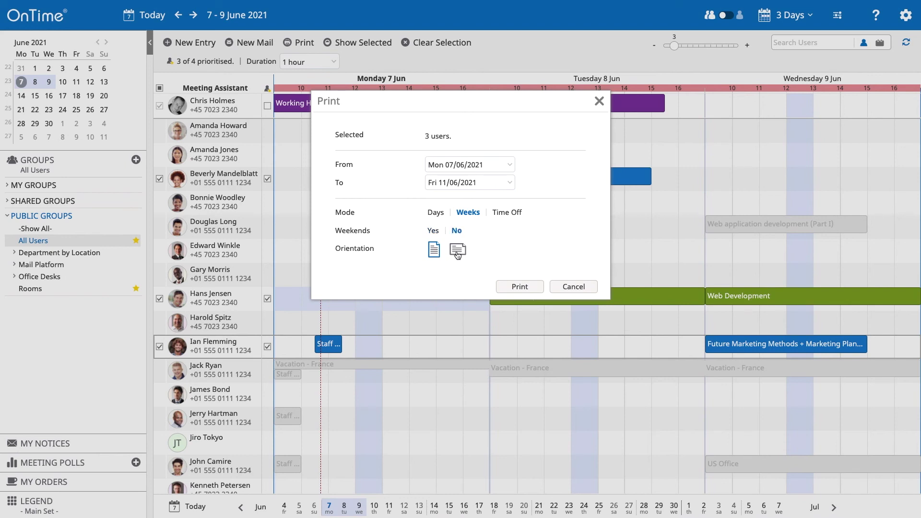
{"action": "left_click", "coordinate": [457, 253]}
{"action": "left_click", "coordinate": [531, 289]}
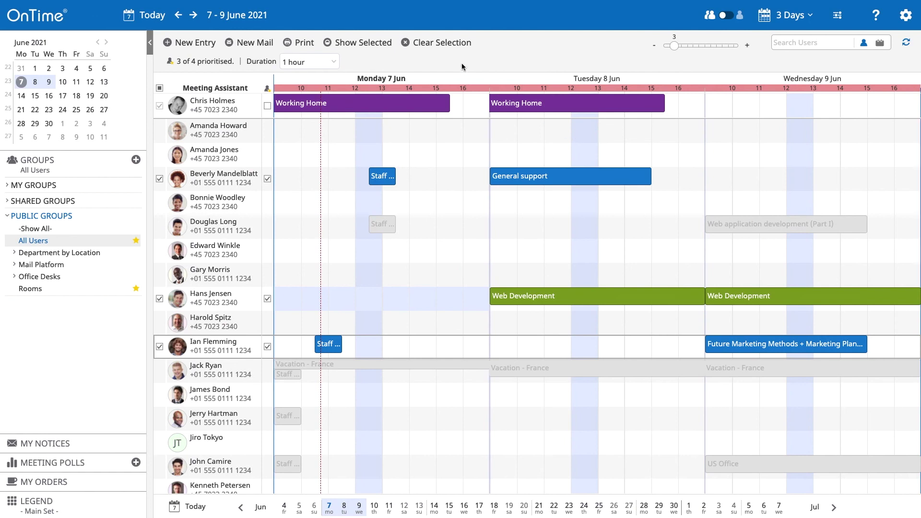
{"action": "left_click", "coordinate": [441, 43]}
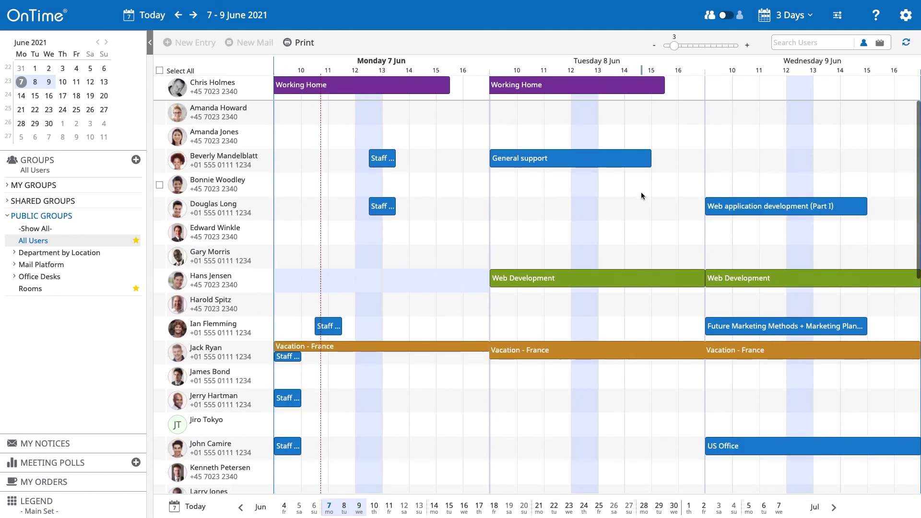